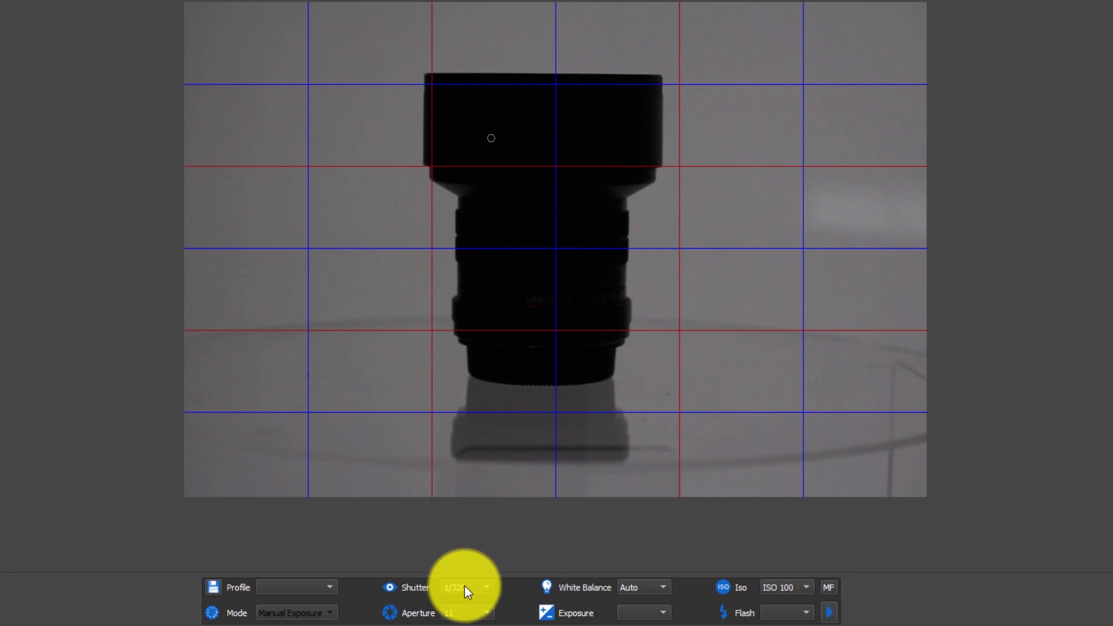
- Set the shutter speed to 1/13 so the lens sits on a bright white background
{"action": "left_click", "coordinate": [464, 587]}
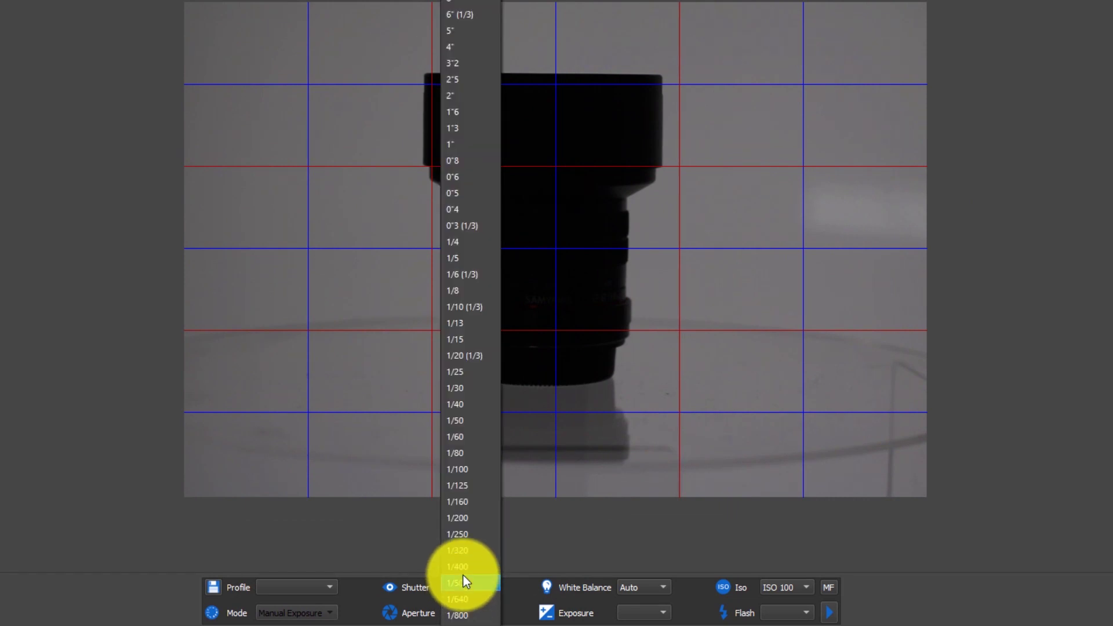
{"action": "left_click", "coordinate": [468, 322]}
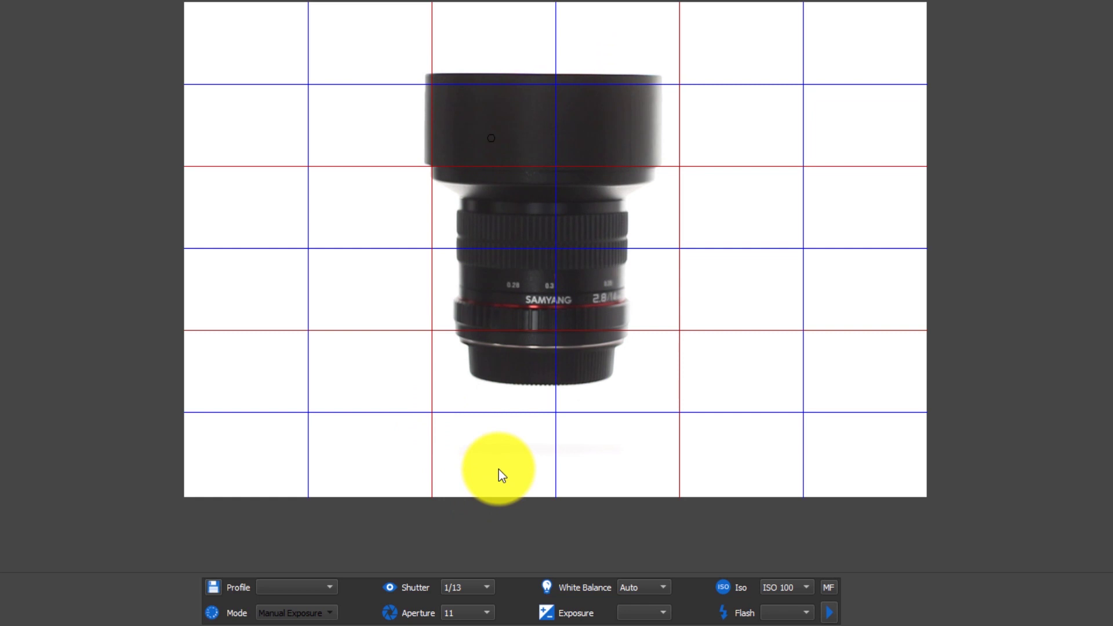
- Save the current Manual, 1/13, aperture 11, ISO 100 settings as camera profile 'Preview Exposure'
{"action": "left_click", "coordinate": [213, 586]}
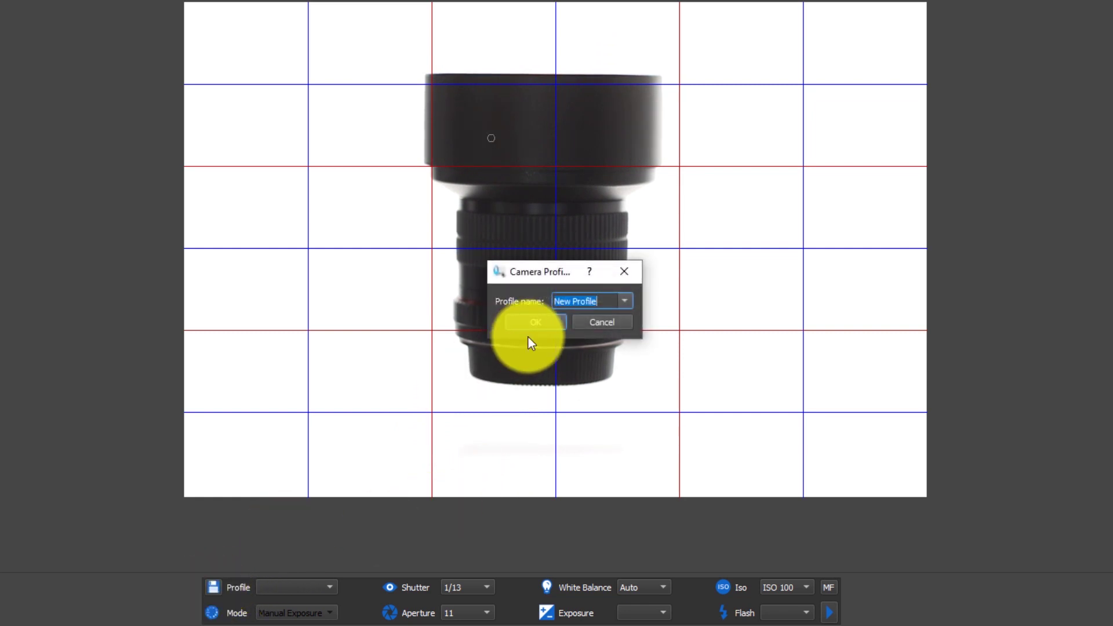
{"action": "type", "text": "Pre"}
{"action": "type", "text": "view Exposure"}
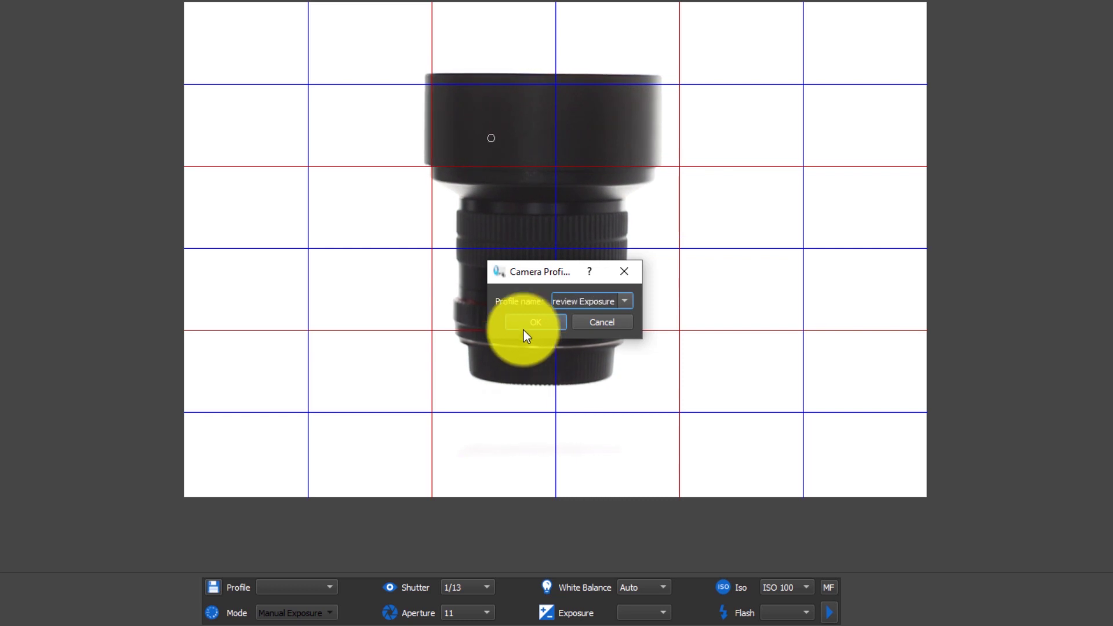
{"action": "left_click", "coordinate": [531, 322]}
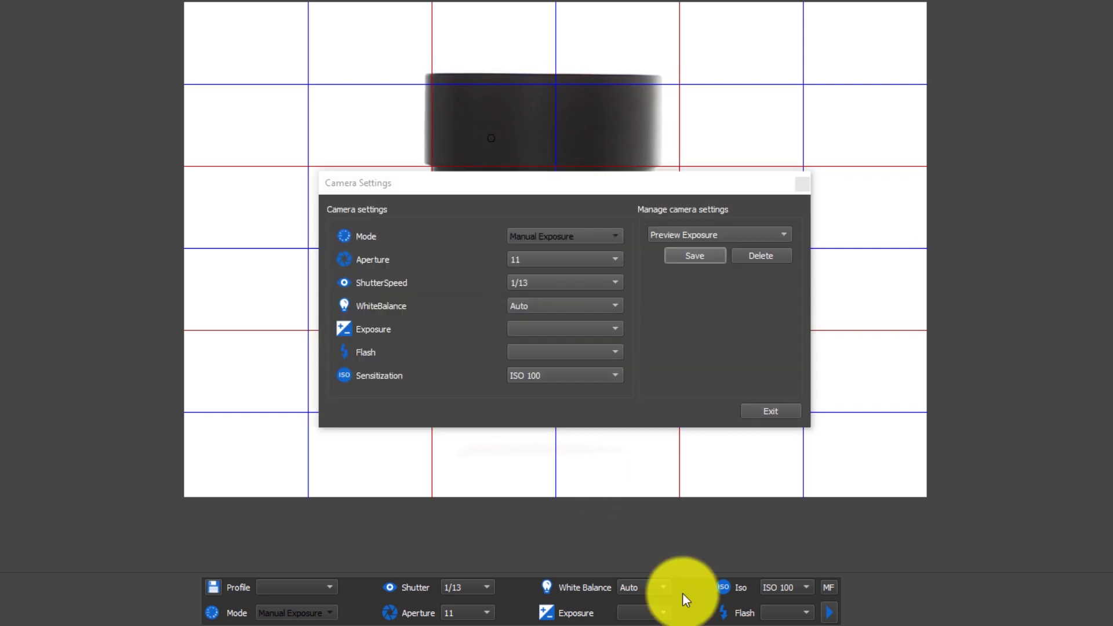
{"action": "left_click", "coordinate": [696, 254]}
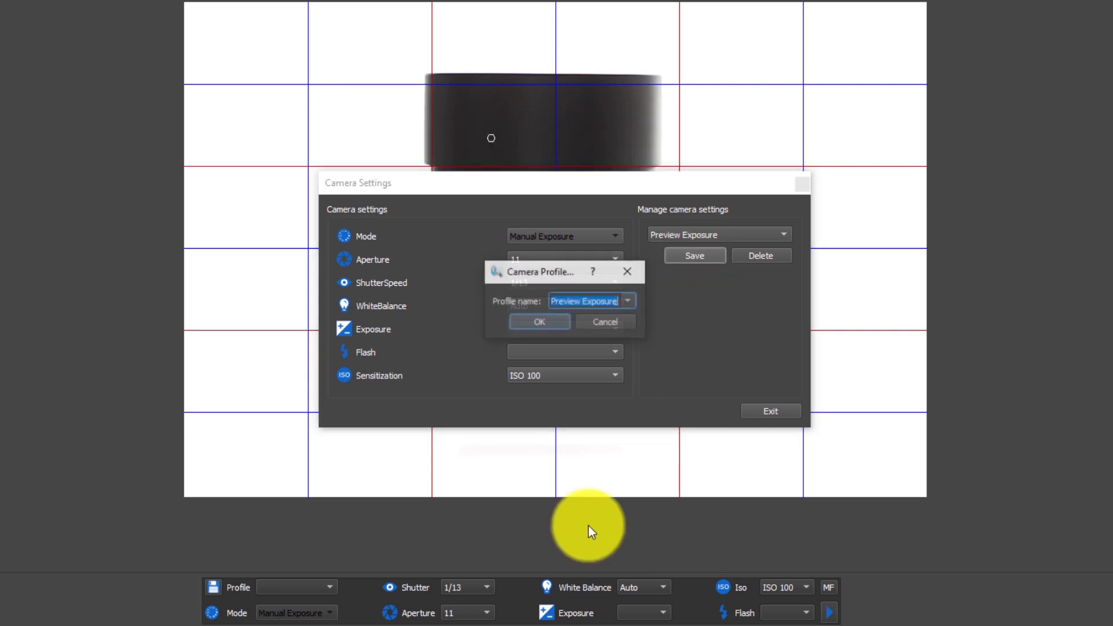
{"action": "left_click", "coordinate": [594, 322]}
{"action": "left_click", "coordinate": [771, 411]}
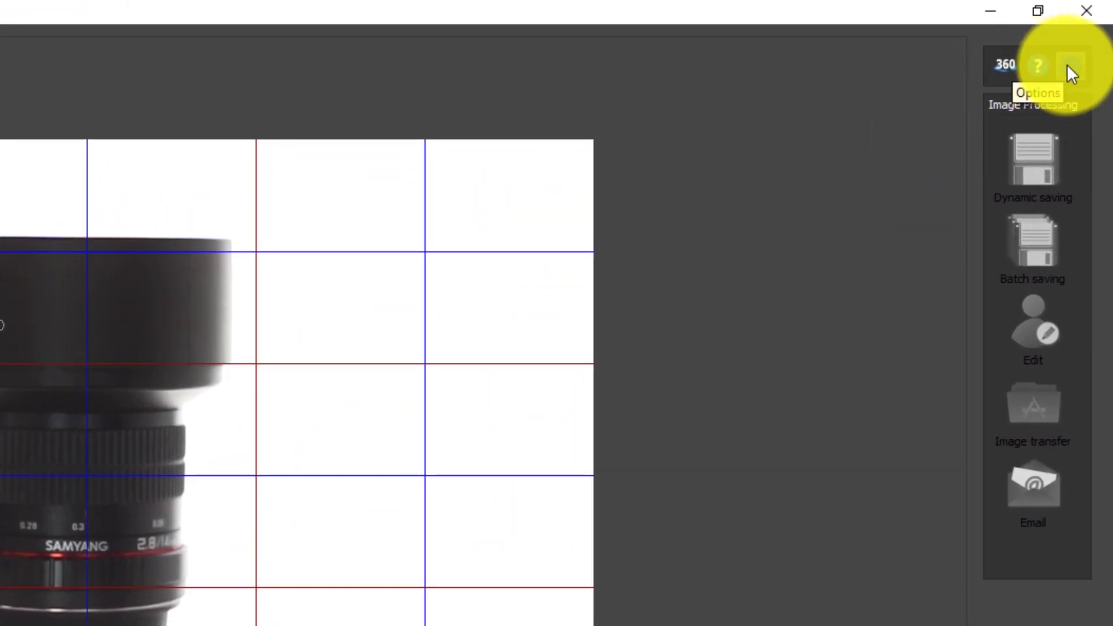
- Enable live view modeling mode using the Preview Exposure profile, then set shutter to 1/100
{"action": "left_click", "coordinate": [1066, 64]}
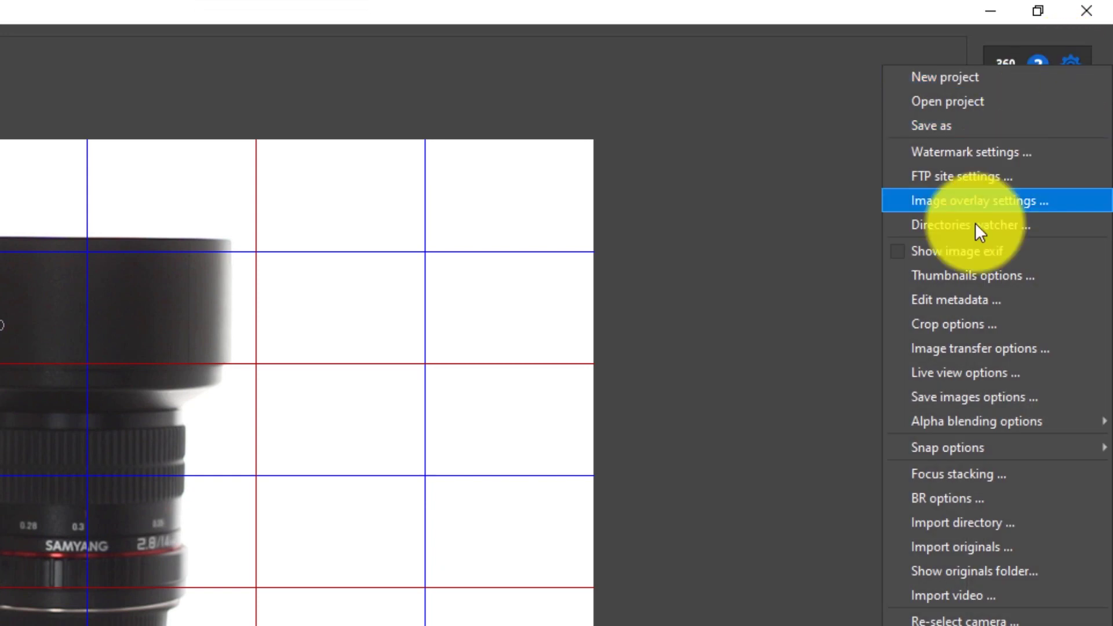
{"action": "left_click", "coordinate": [958, 371]}
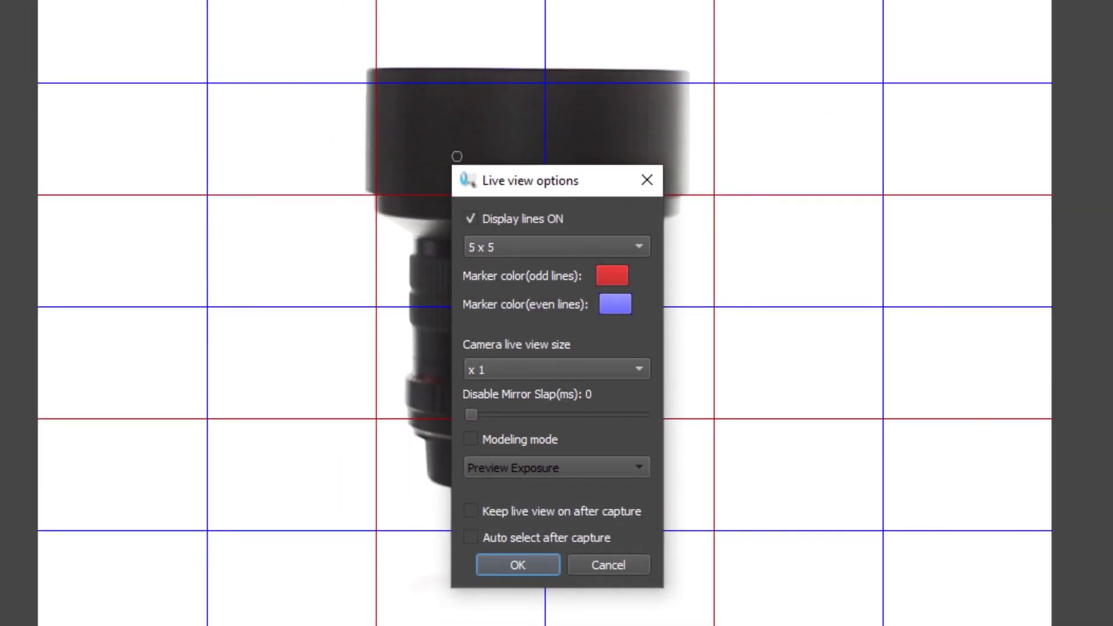
{"action": "left_click", "coordinate": [471, 439]}
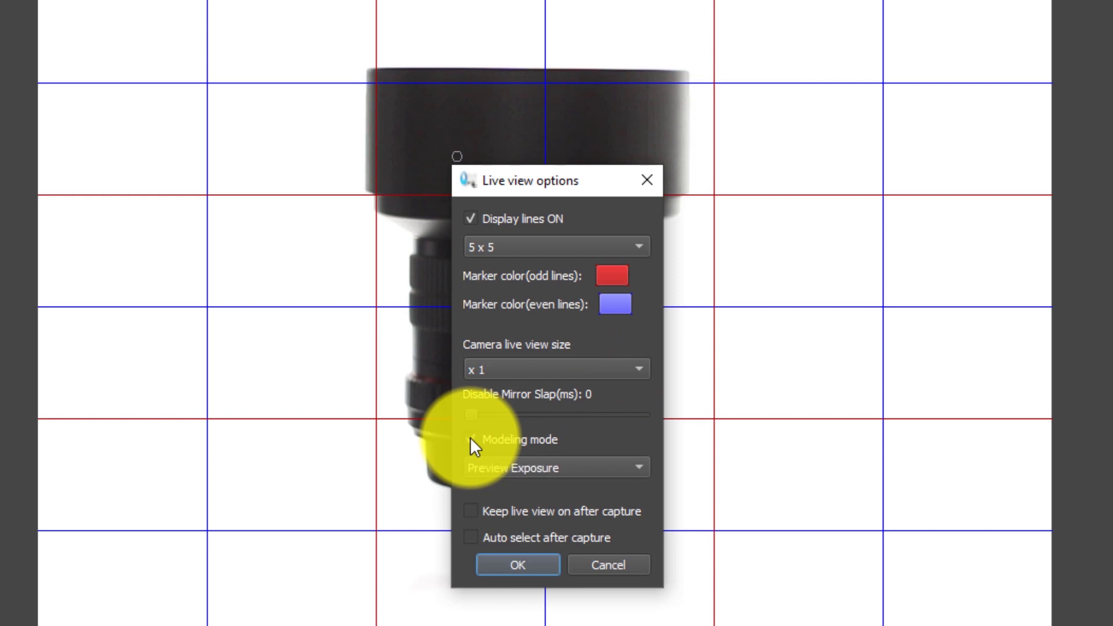
{"action": "left_click", "coordinate": [539, 467]}
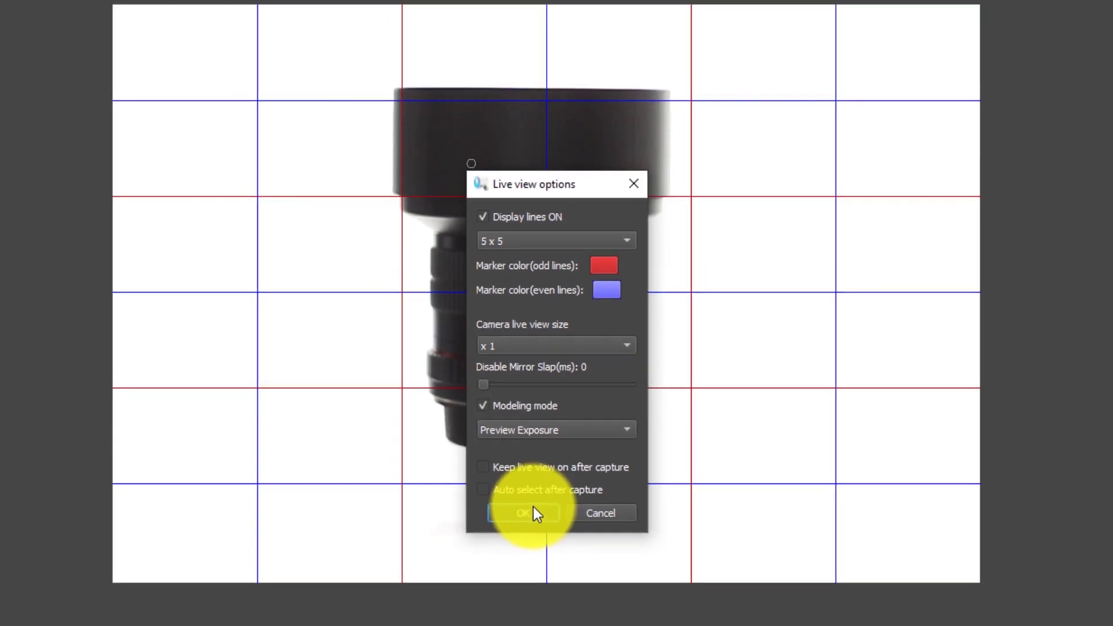
{"action": "left_click", "coordinate": [528, 554]}
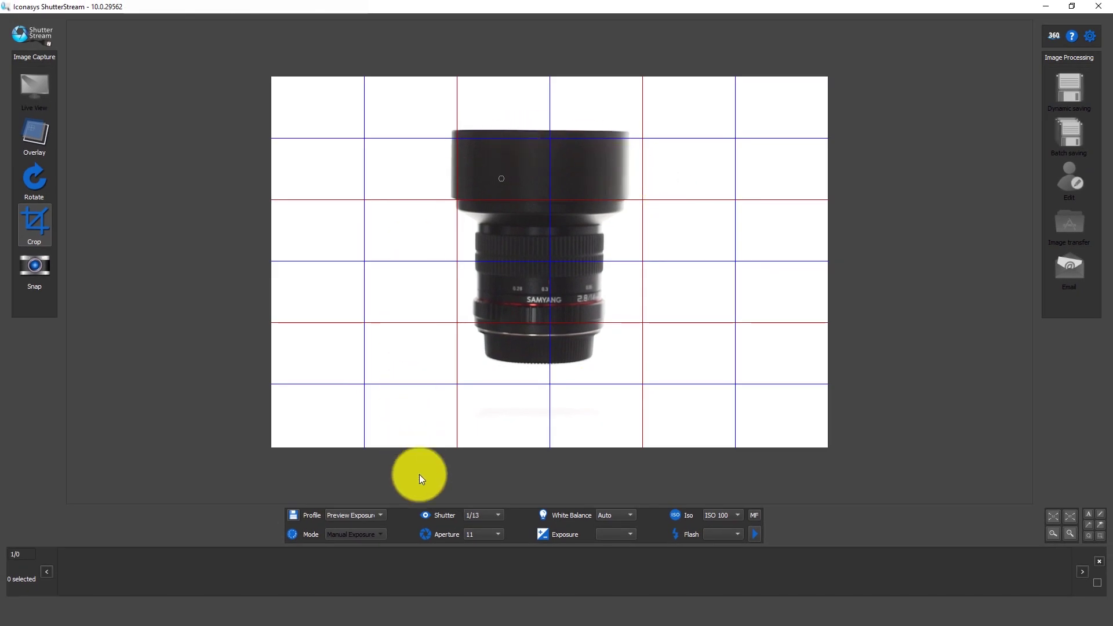
{"action": "left_click", "coordinate": [485, 514]}
{"action": "left_click", "coordinate": [478, 427]}
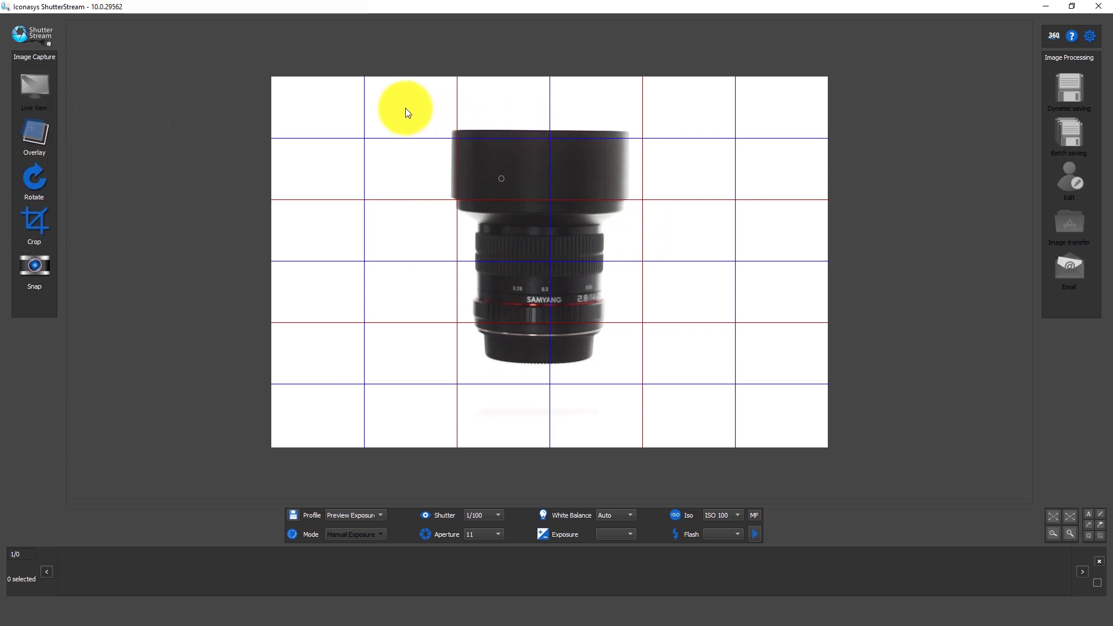
- Frame the lens with the crop box and snap a cropped photo
{"action": "left_click", "coordinate": [36, 216]}
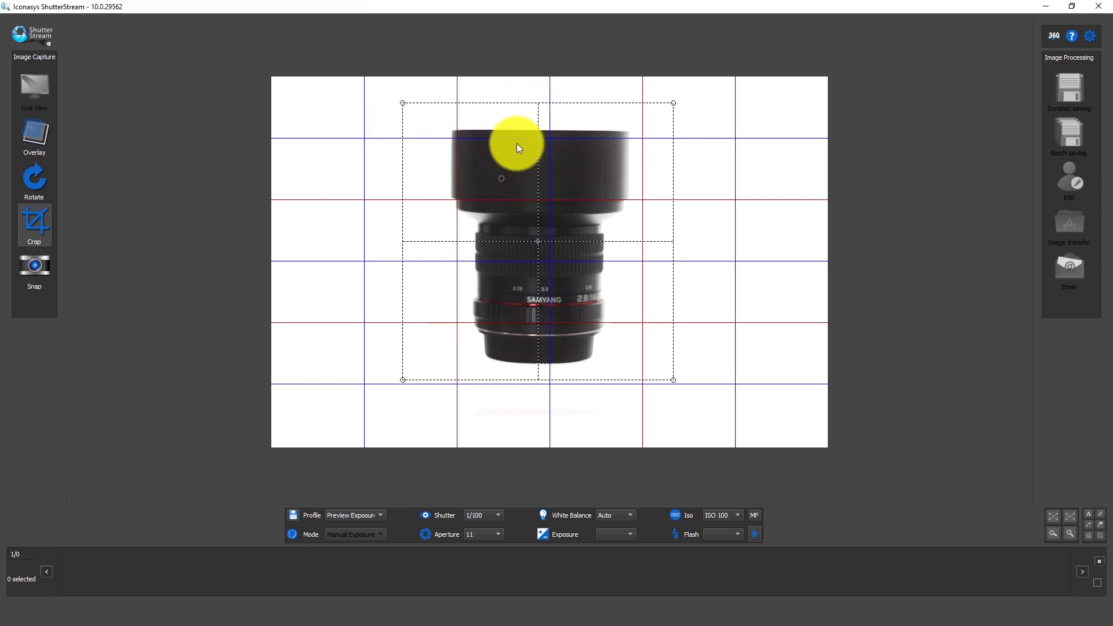
{"action": "mouse_move", "coordinate": [408, 105]}
{"action": "left_mouse_down"}
{"action": "mouse_move", "coordinate": [429, 121]}
{"action": "mouse_move", "coordinate": [405, 107]}
{"action": "left_mouse_up"}
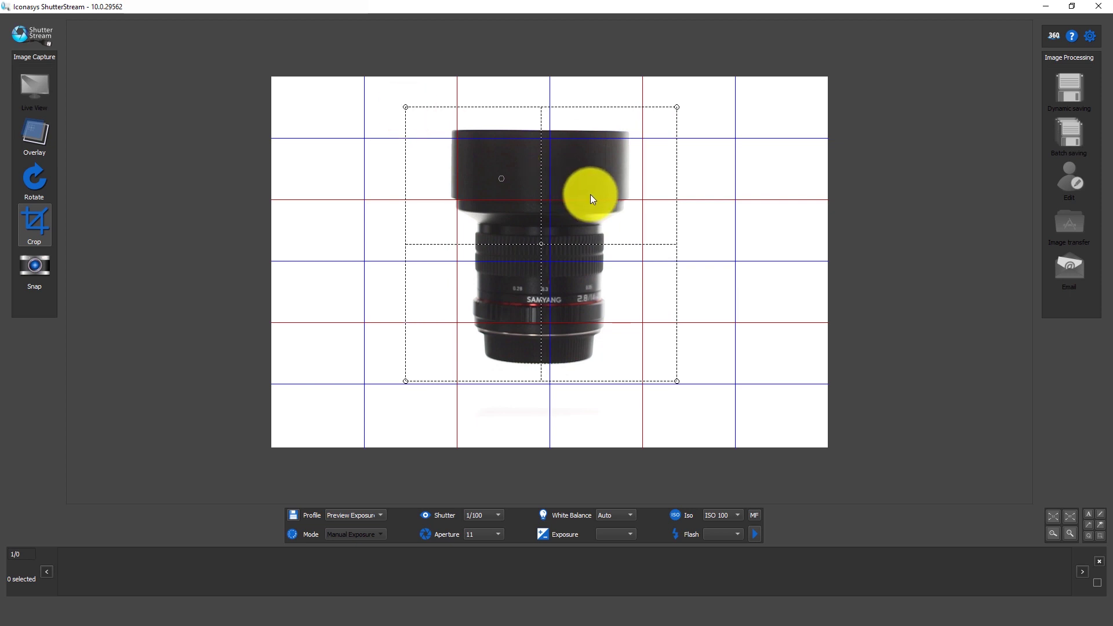
{"action": "left_click", "coordinate": [32, 283]}
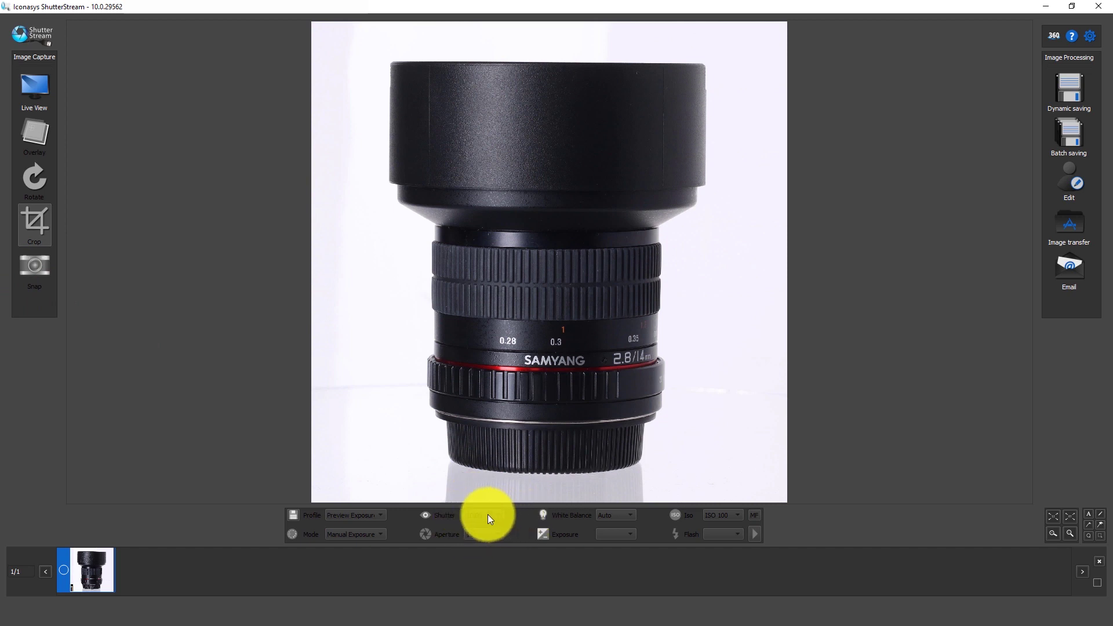
- Review the first capture, then snap a second lens photo at shutter 1/80
{"action": "left_click", "coordinate": [27, 78]}
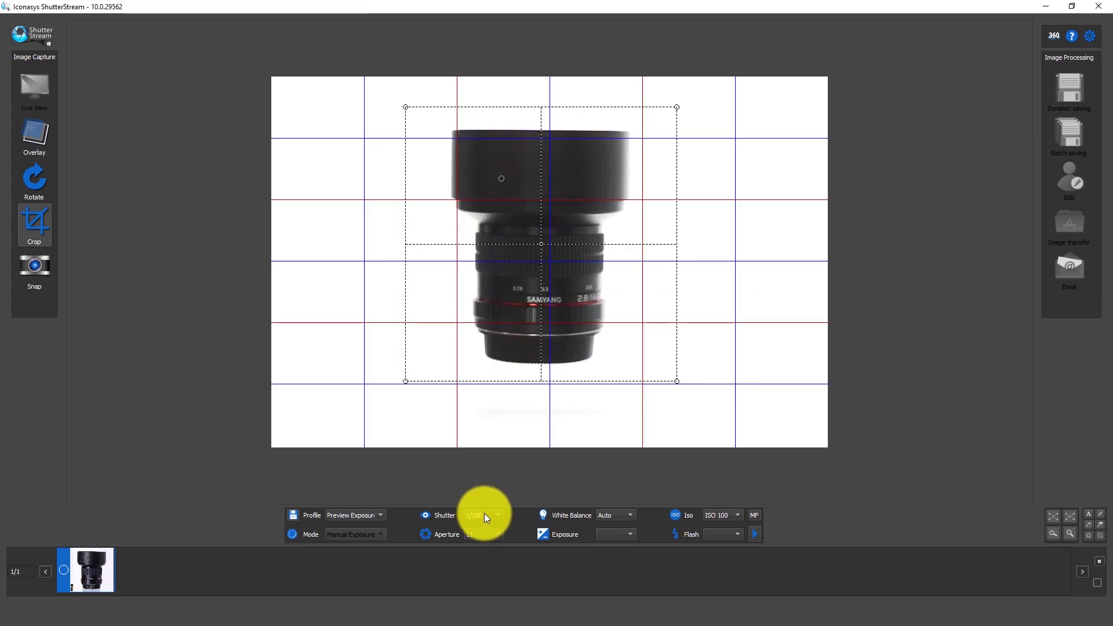
{"action": "left_click", "coordinate": [78, 565]}
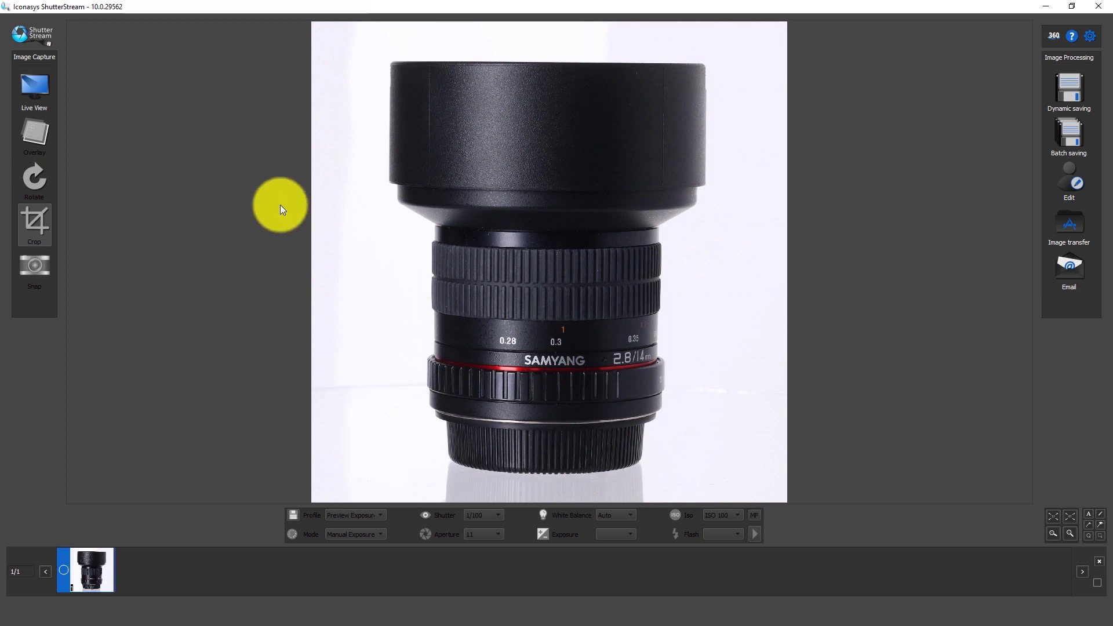
{"action": "left_click", "coordinate": [41, 91]}
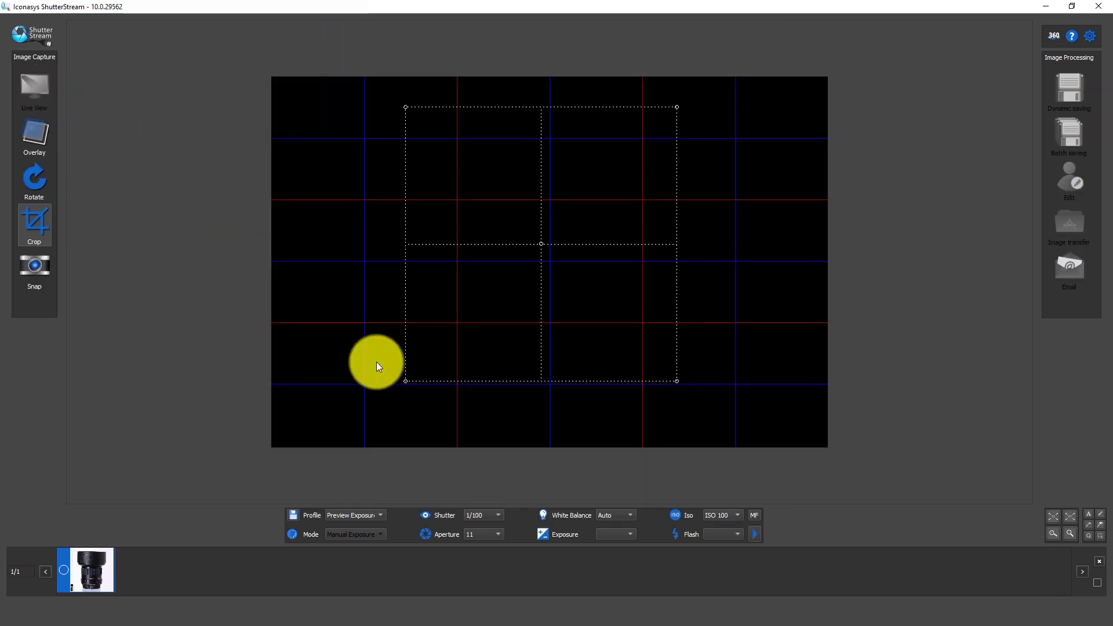
{"action": "left_click", "coordinate": [489, 513]}
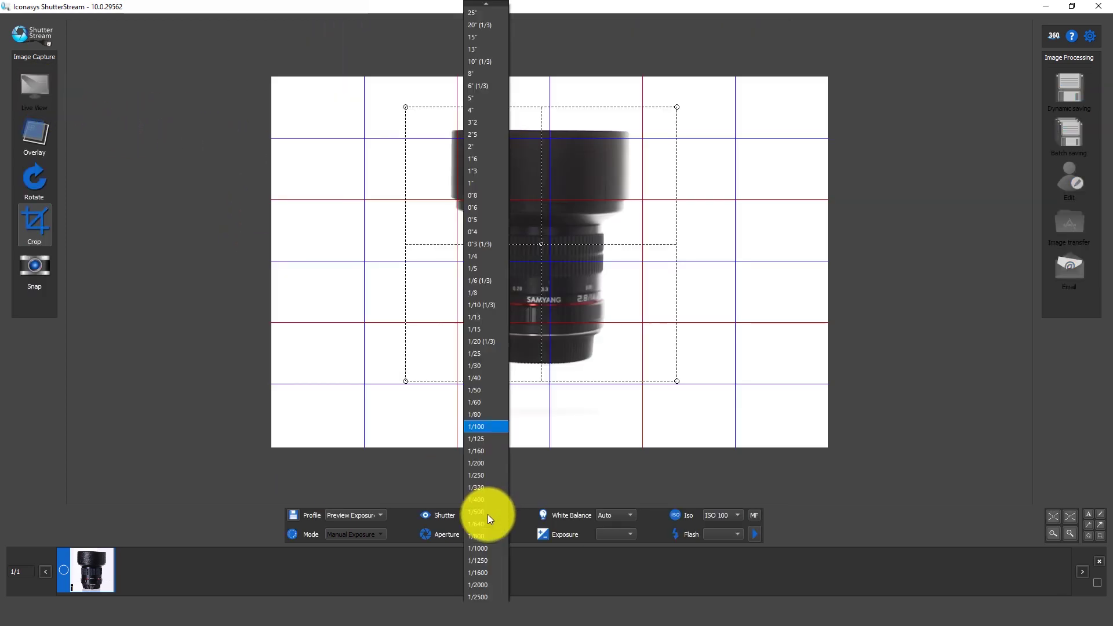
{"action": "left_click", "coordinate": [485, 419]}
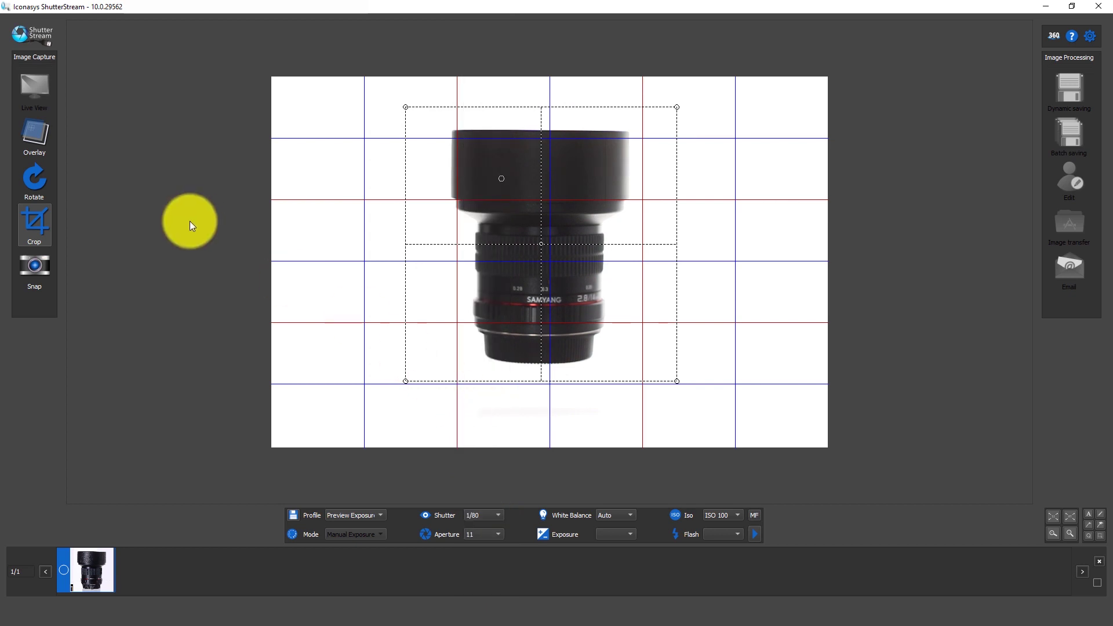
{"action": "left_click", "coordinate": [39, 266]}
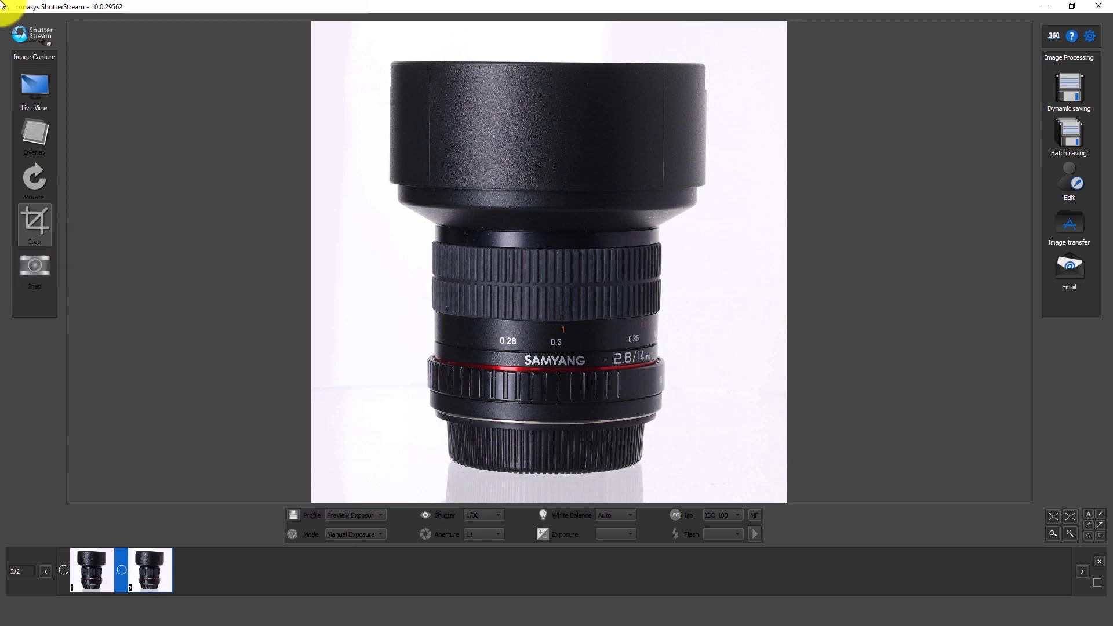
- From live view, save the 1/80 settings as profile 'Snap' and select it
{"action": "left_click", "coordinate": [33, 86]}
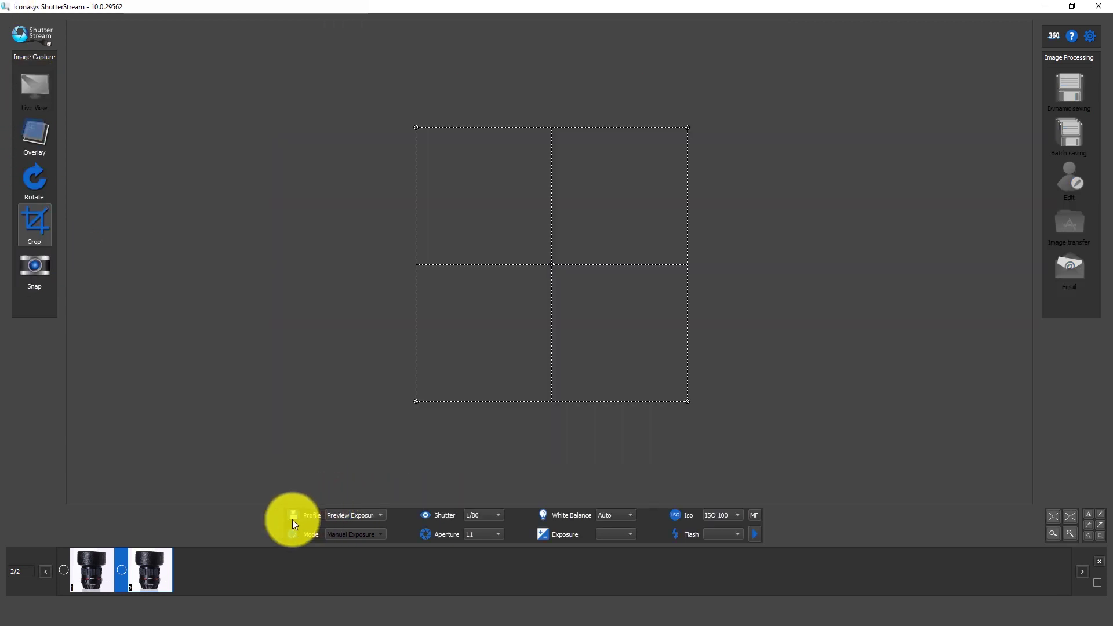
{"action": "left_click", "coordinate": [292, 515]}
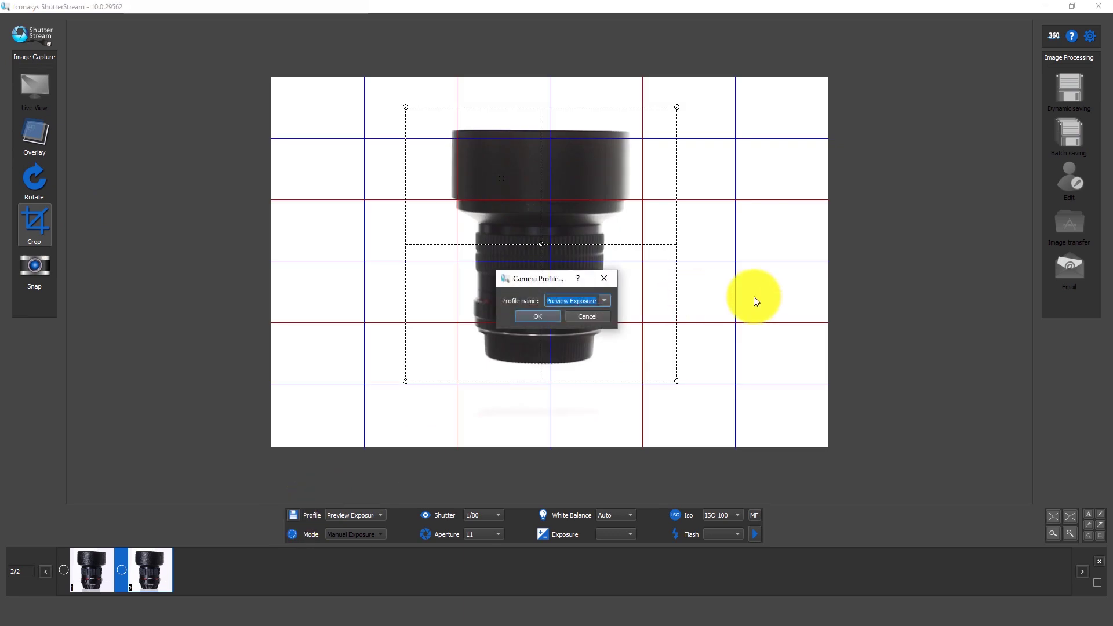
{"action": "type", "text": "Snap"}
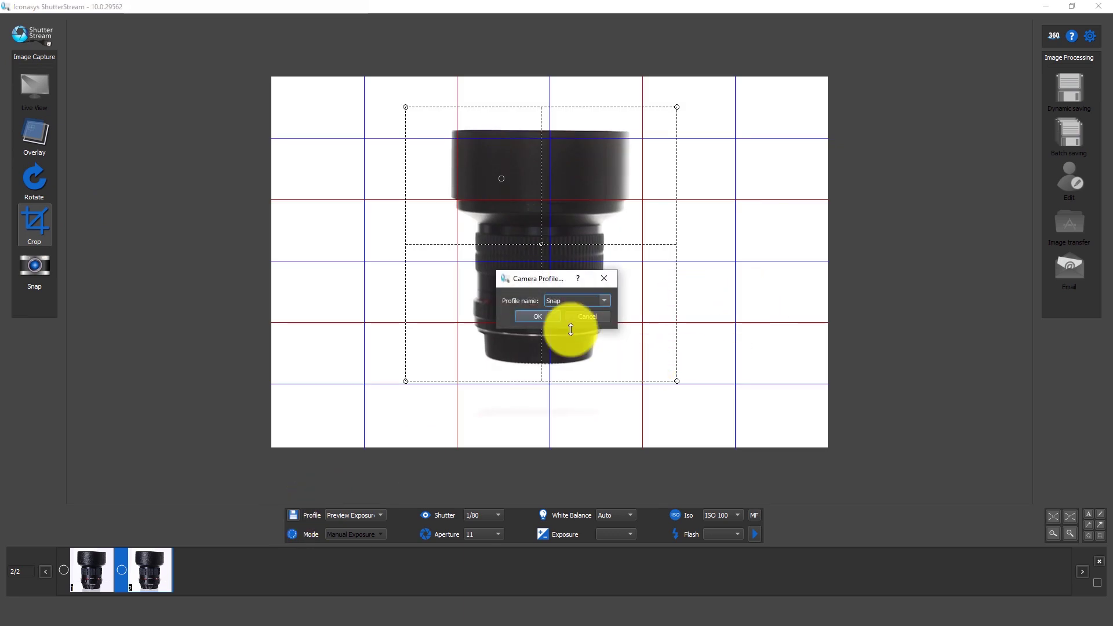
{"action": "left_click", "coordinate": [545, 315]}
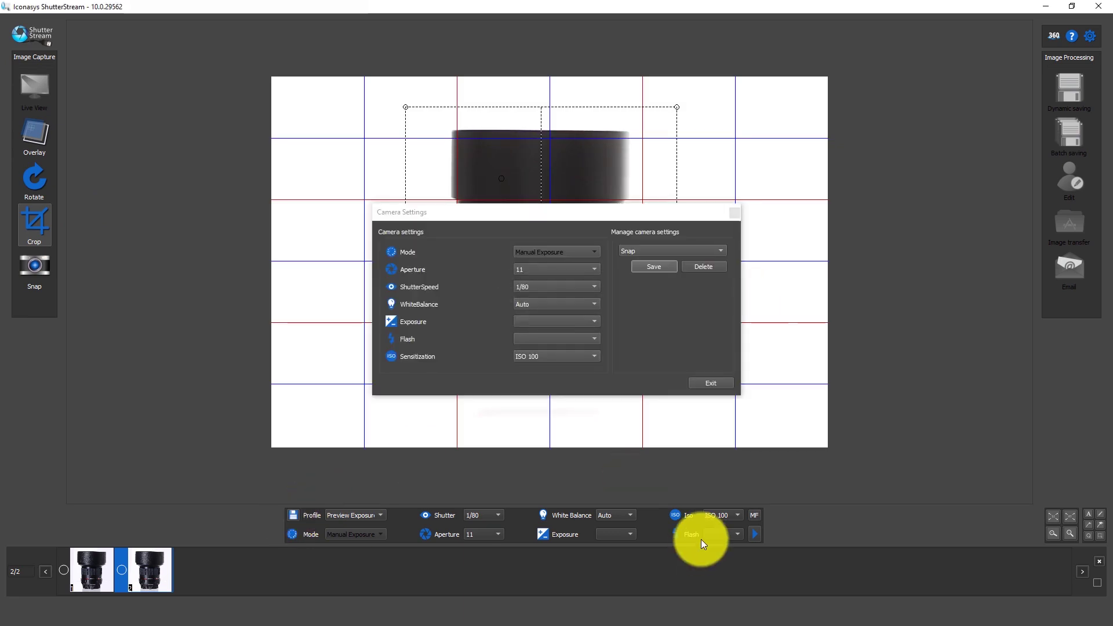
{"action": "left_click", "coordinate": [714, 384]}
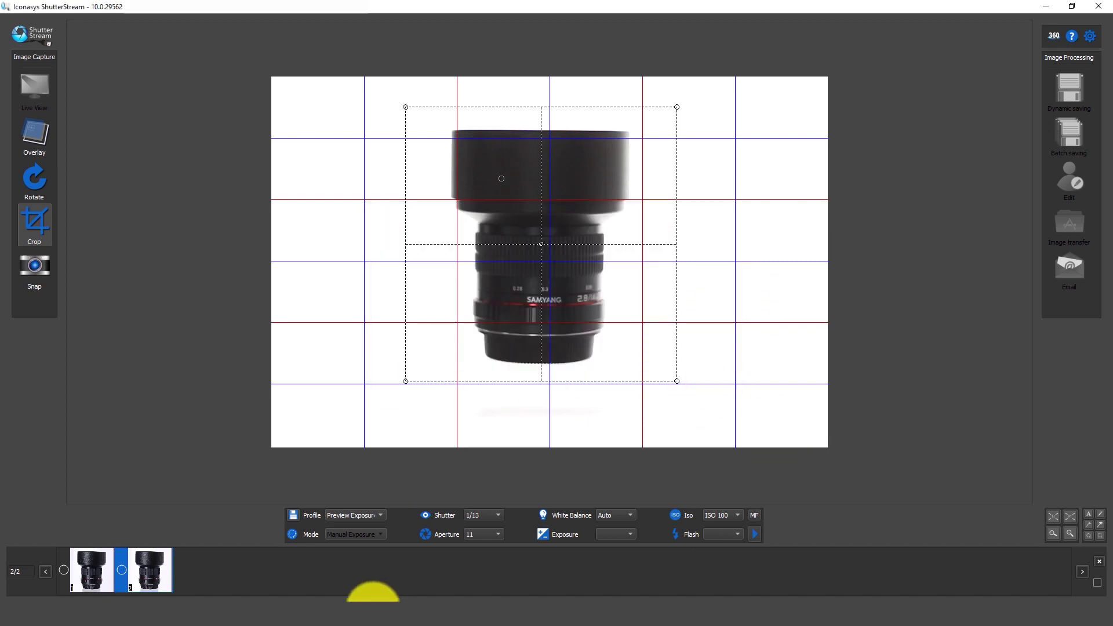
{"action": "left_click", "coordinate": [373, 515]}
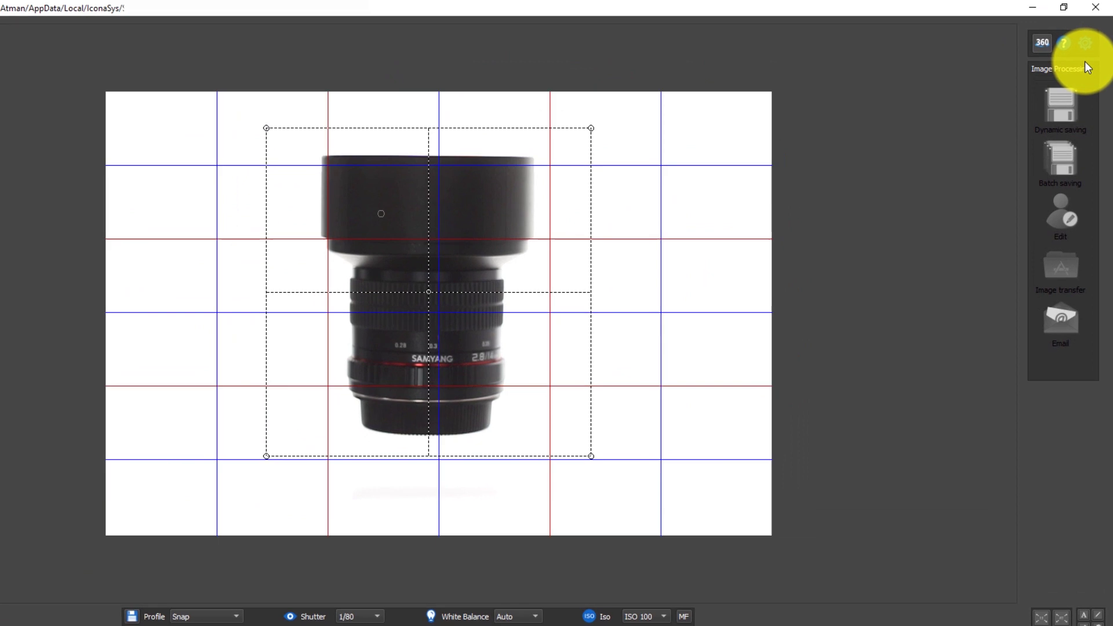
- Open the Rotate 360 settings and test the continuous turntable spin twice
{"action": "left_click", "coordinate": [1089, 38]}
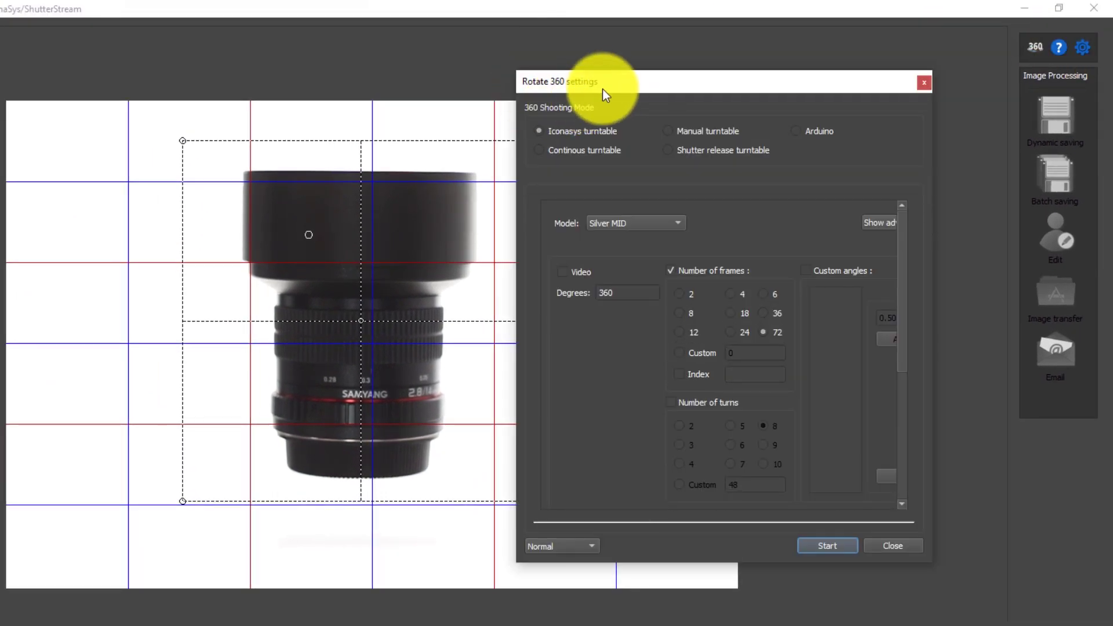
{"action": "left_click_drag", "start_coordinate": [608, 84], "coordinate": [704, 45]}
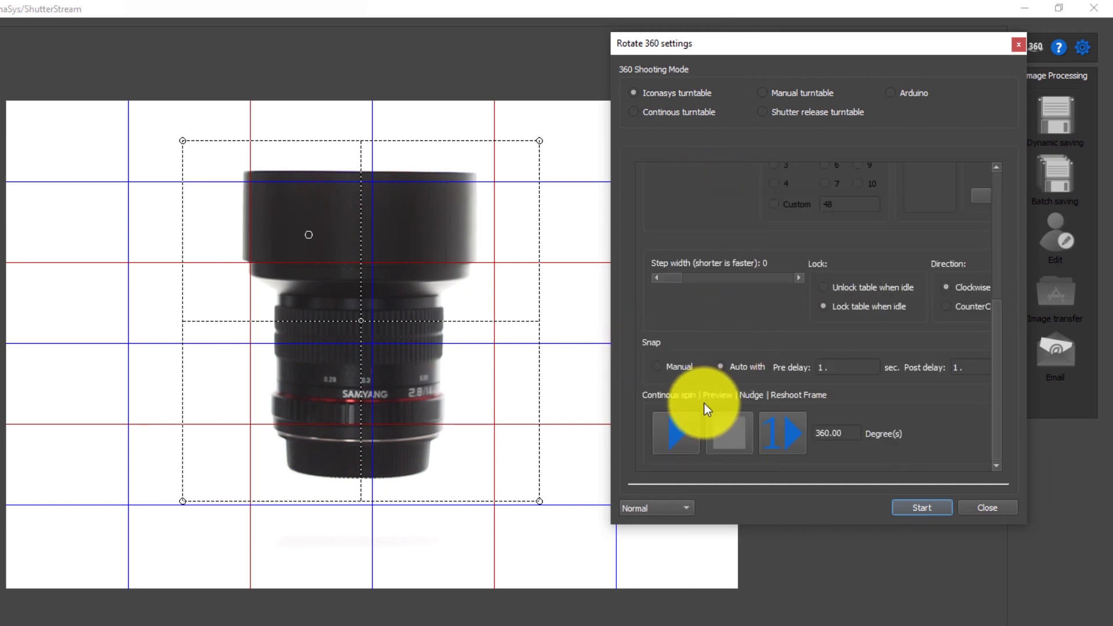
{"action": "left_click", "coordinate": [679, 430]}
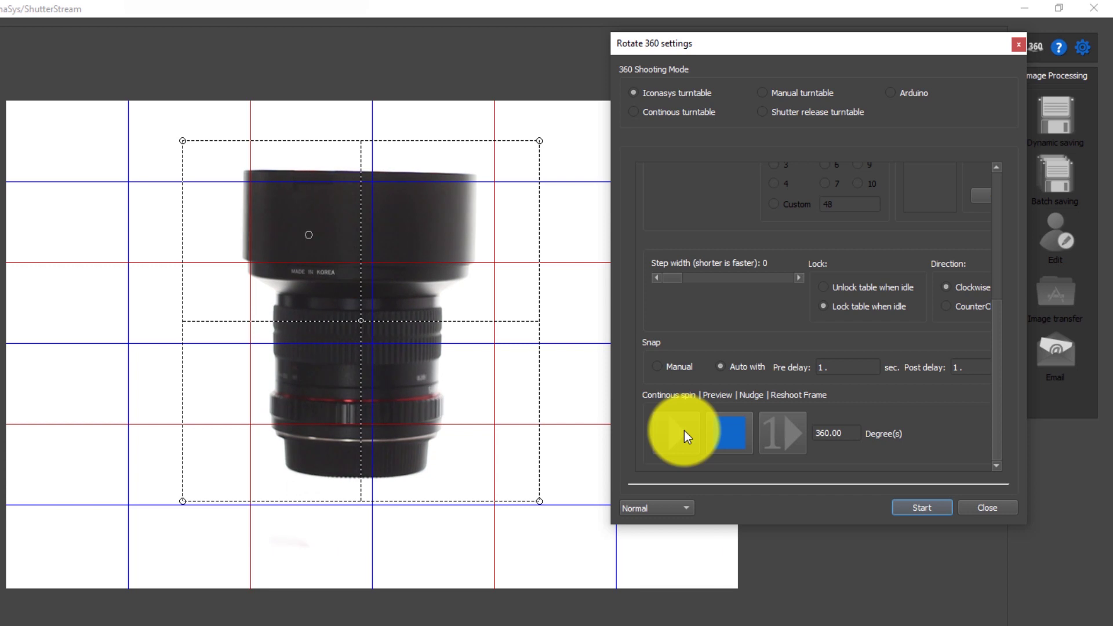
{"action": "left_click", "coordinate": [739, 429]}
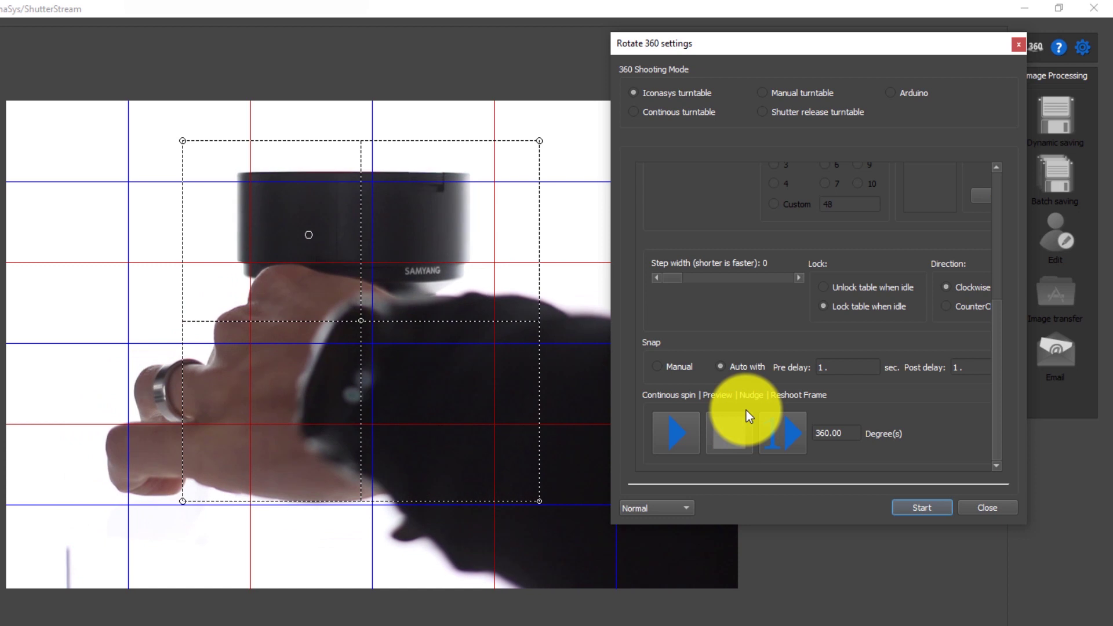
{"action": "left_click", "coordinate": [678, 433]}
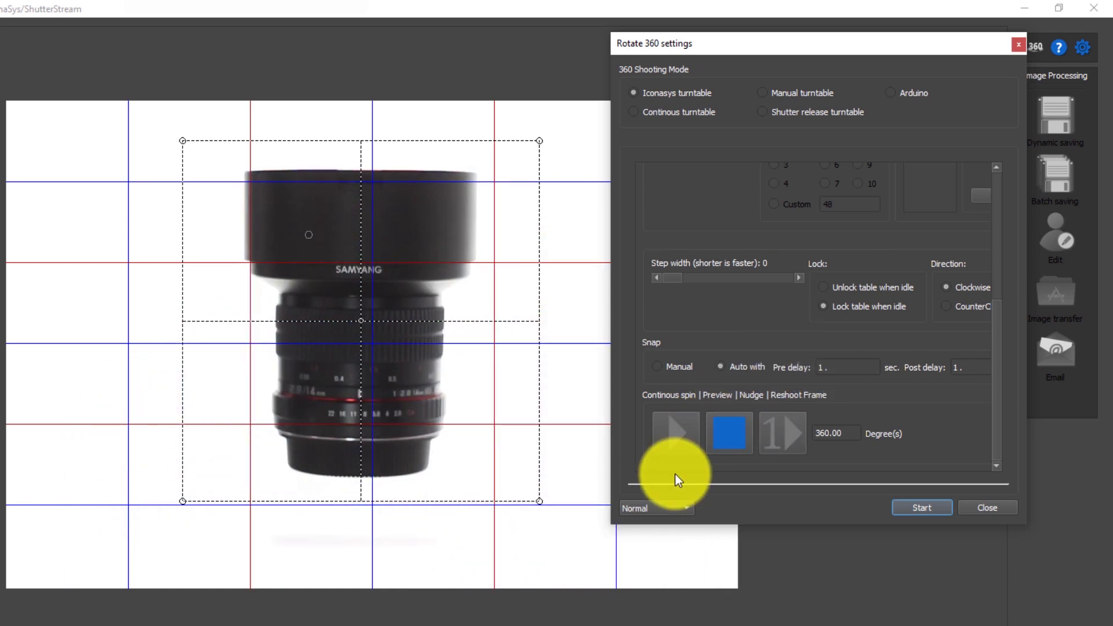
{"action": "left_click", "coordinate": [750, 439]}
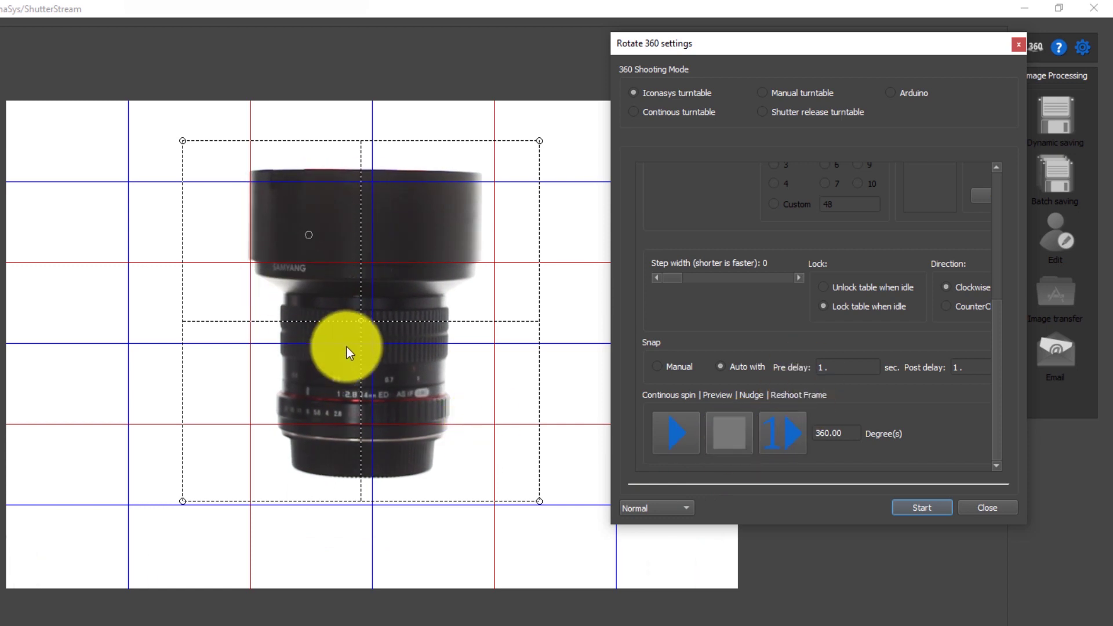
- Spin once more to check framing, then shift the crop box left and enlarge it
{"action": "left_click", "coordinate": [676, 421]}
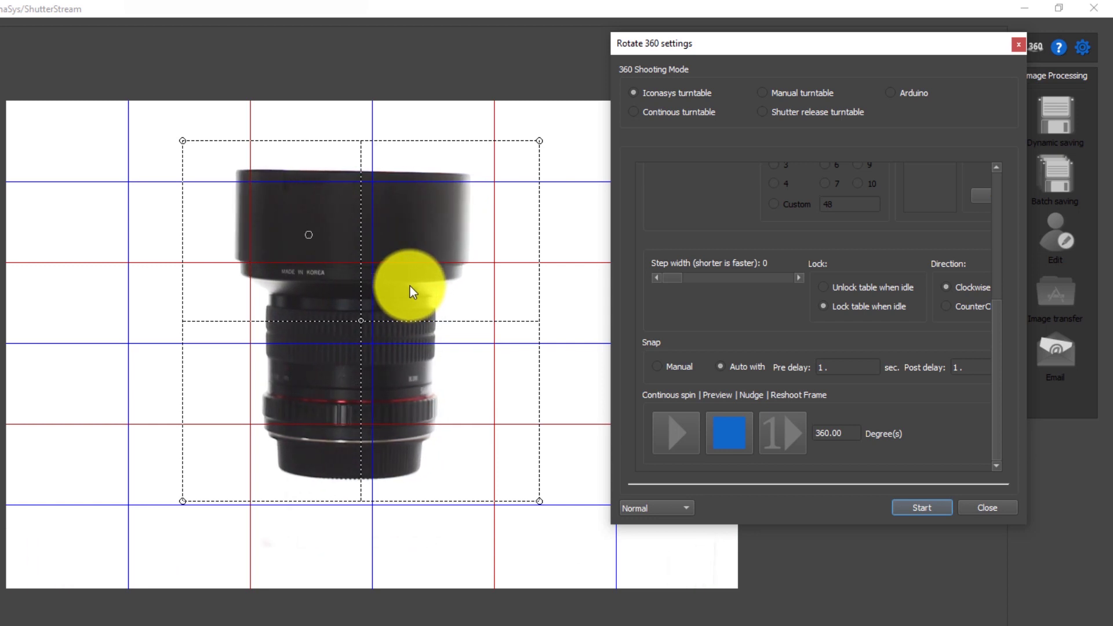
{"action": "left_click", "coordinate": [734, 432]}
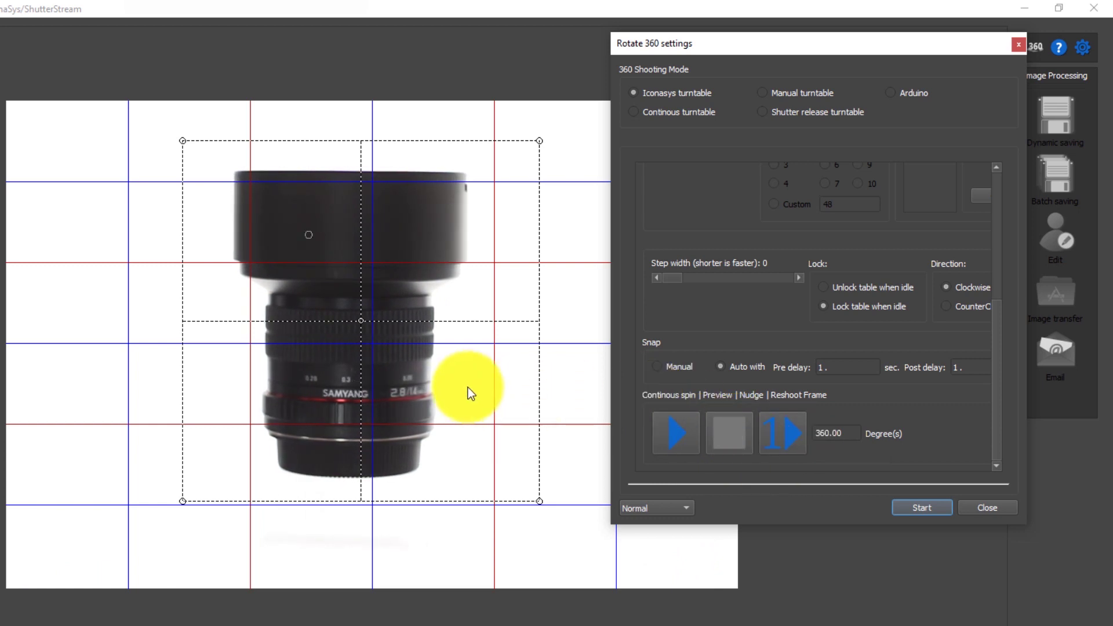
{"action": "left_click_drag", "start_coordinate": [468, 388], "coordinate": [456, 388]}
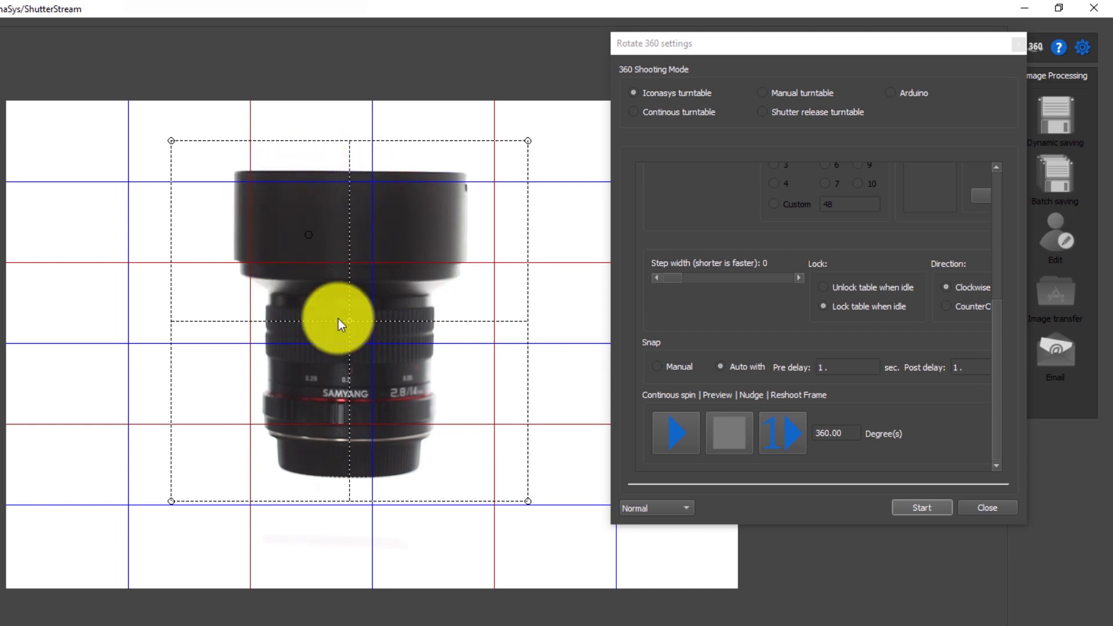
{"action": "left_click_drag", "start_coordinate": [528, 502], "coordinate": [548, 506]}
- Start the 360 capture, disable the turntable reminder, and confirm the turntable is ready
{"action": "left_click", "coordinate": [948, 444]}
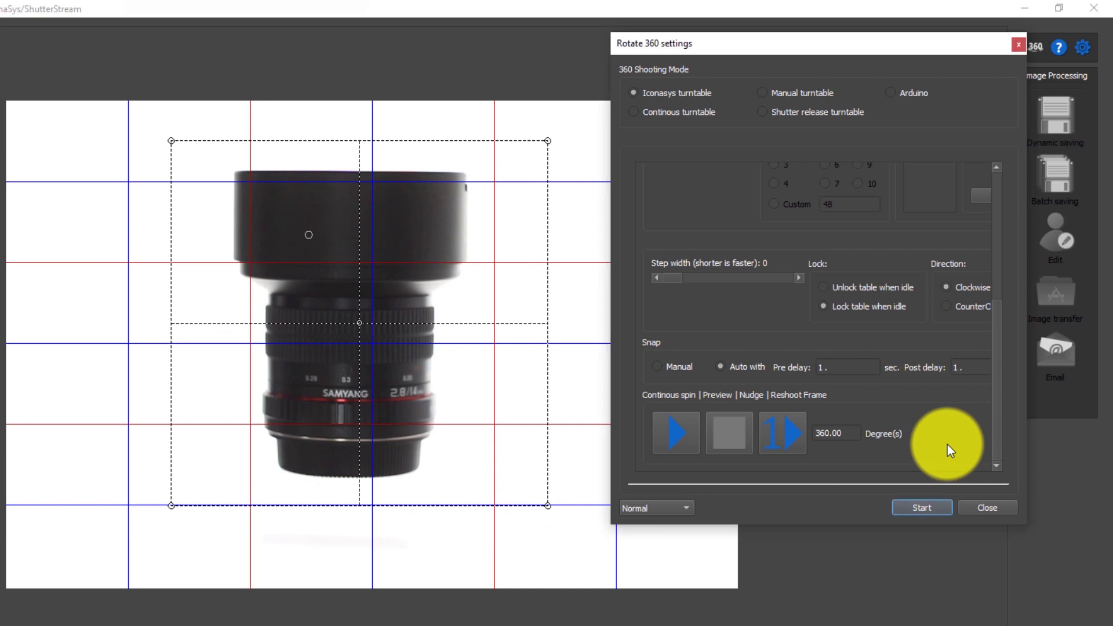
{"action": "left_click", "coordinate": [912, 510]}
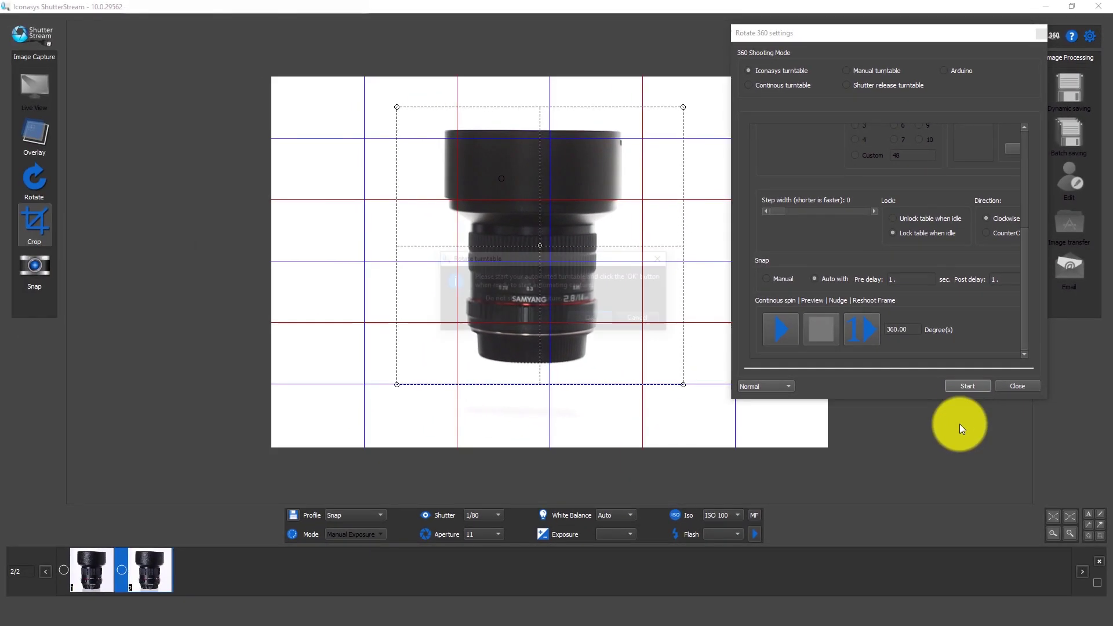
{"action": "left_click", "coordinate": [506, 300]}
{"action": "left_click", "coordinate": [580, 318]}
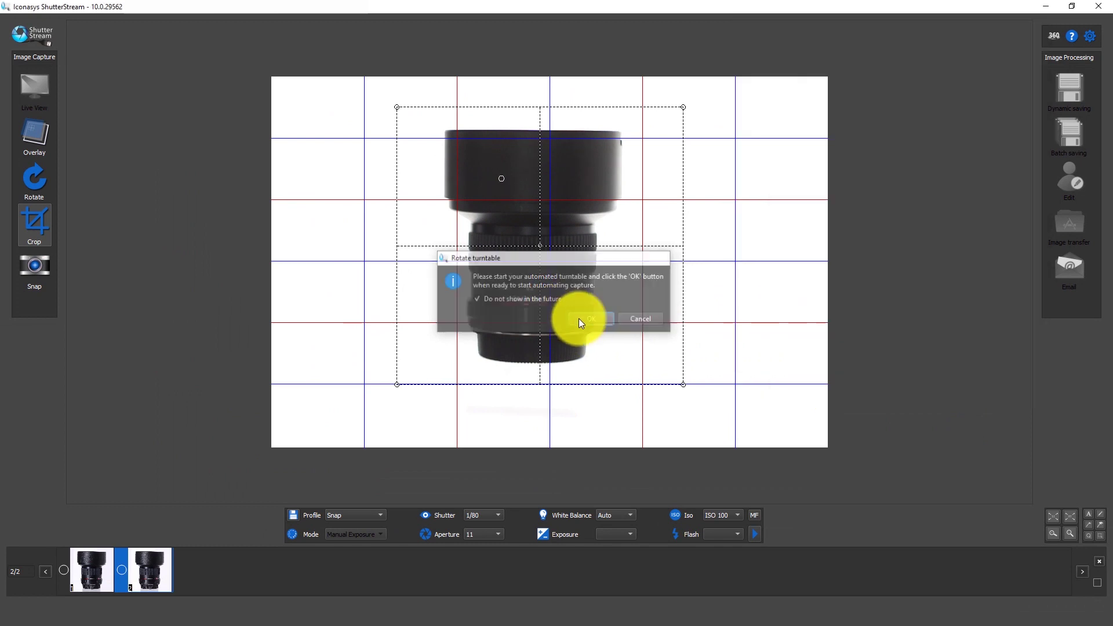